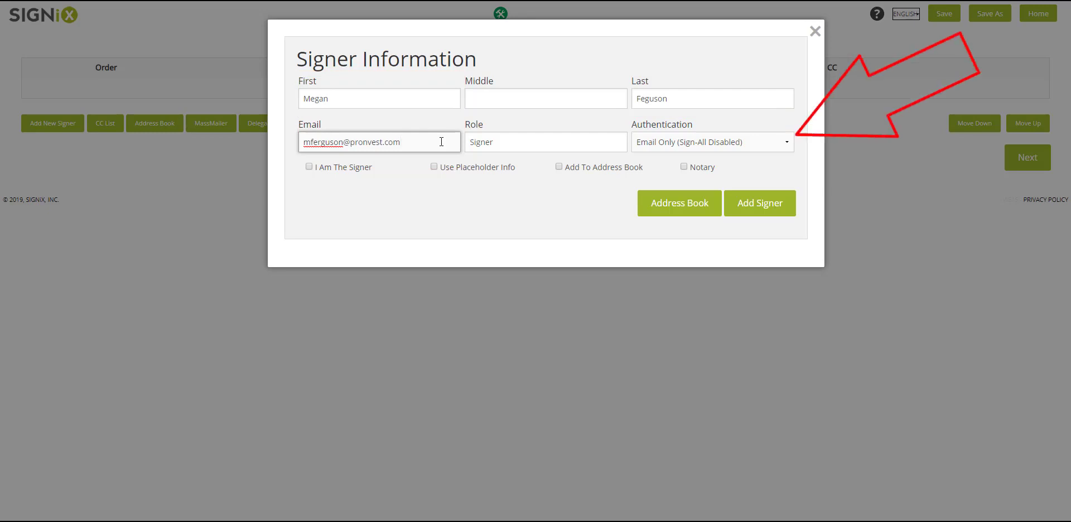
Give the customer signer Knowledge-Based (KBA) authentication, asking the signer for SSN and birth date
left_click(678, 146)
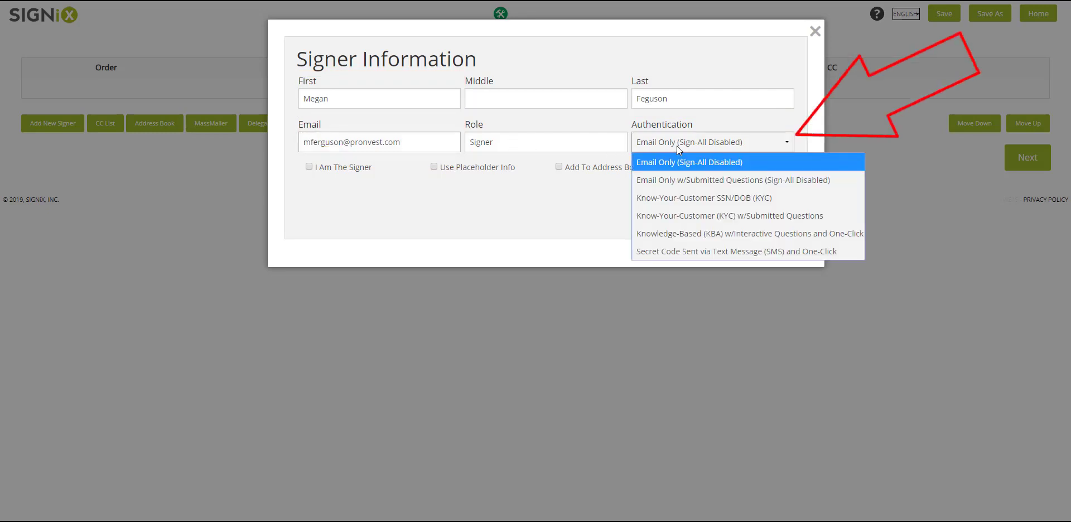
left_click(667, 231)
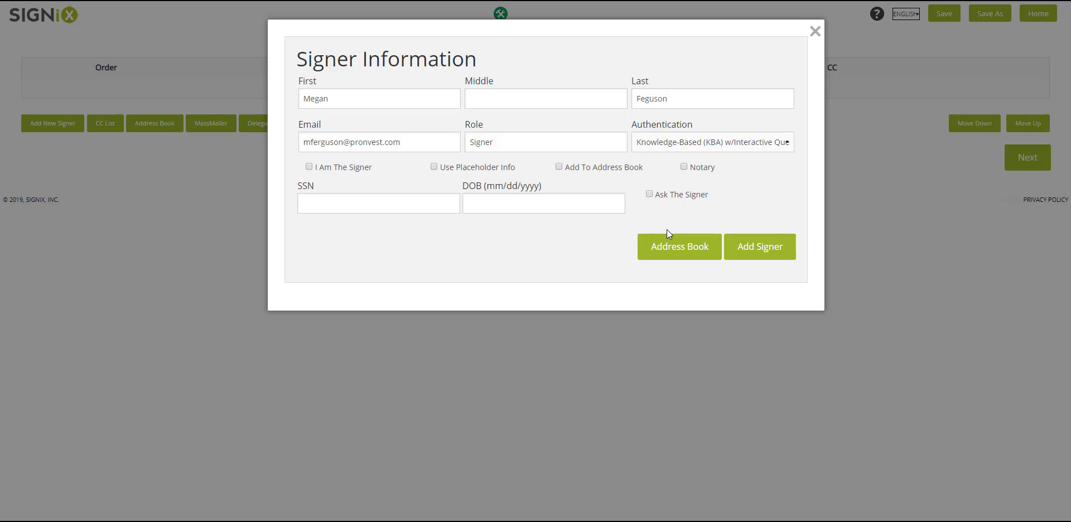
left_click(652, 195)
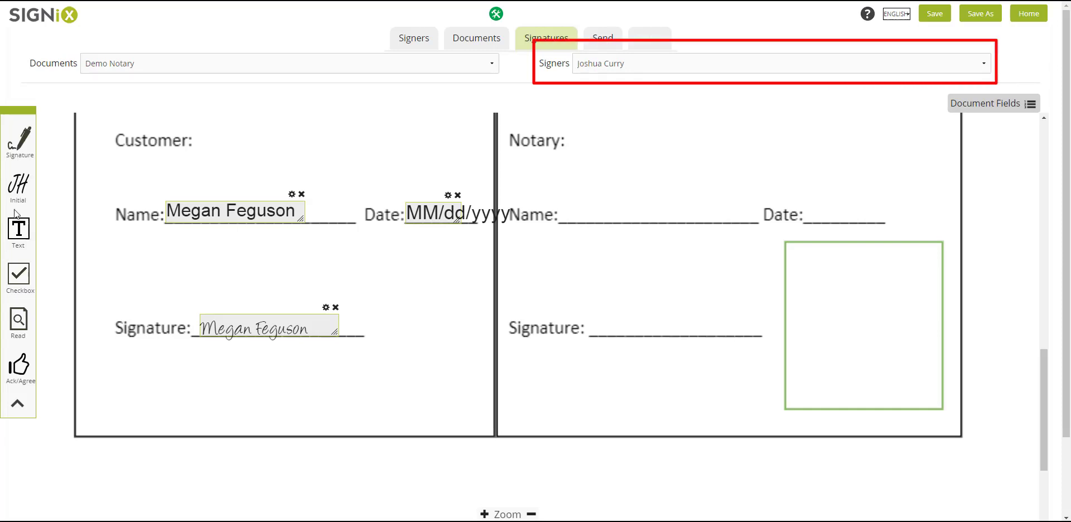
For the notary, place signature, widened date, name and notary stamp fields on the Notary section
left_click(675, 66)
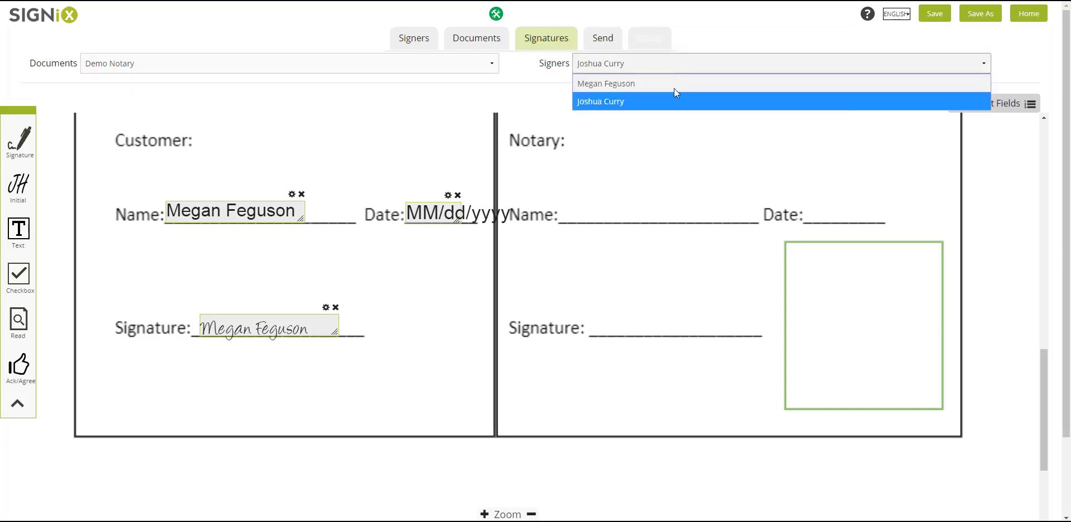
left_click(668, 99)
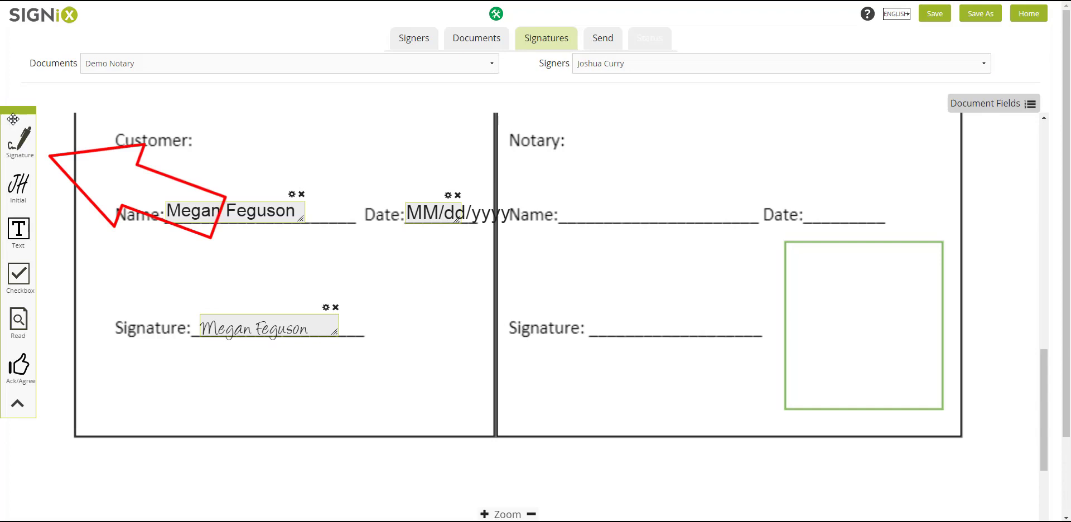
left_click_drag(27, 141, 593, 324)
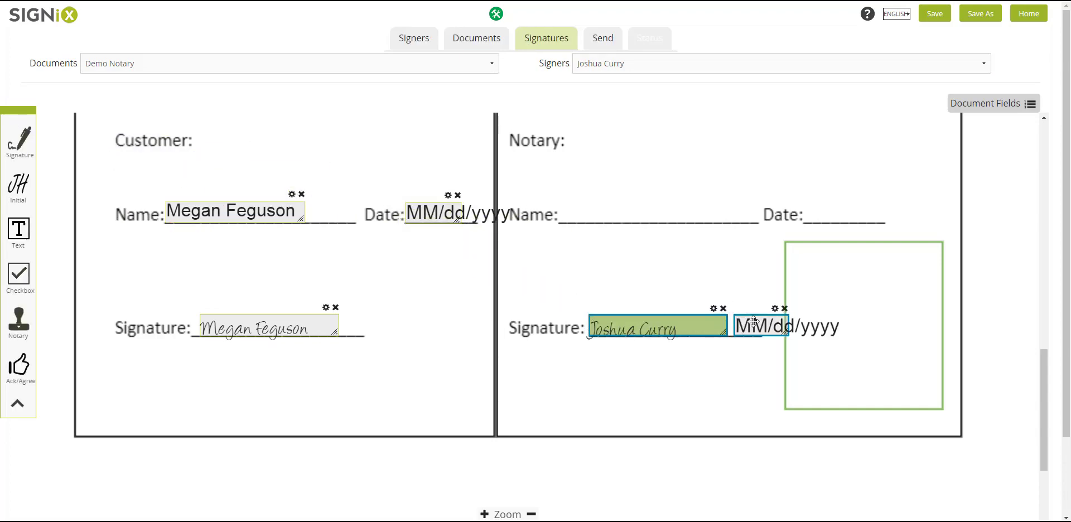
left_click_drag(760, 316, 831, 202)
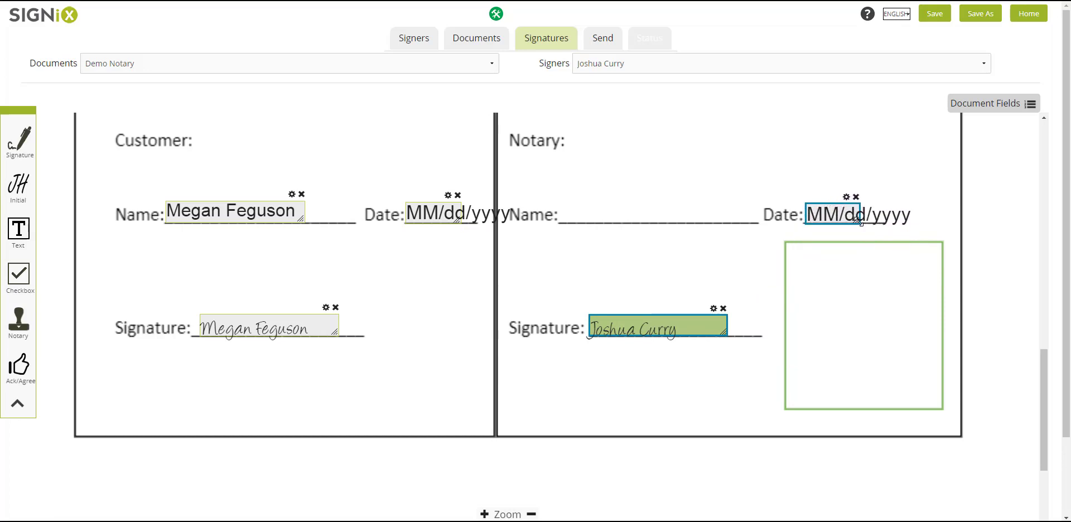
left_click_drag(857, 222, 891, 220)
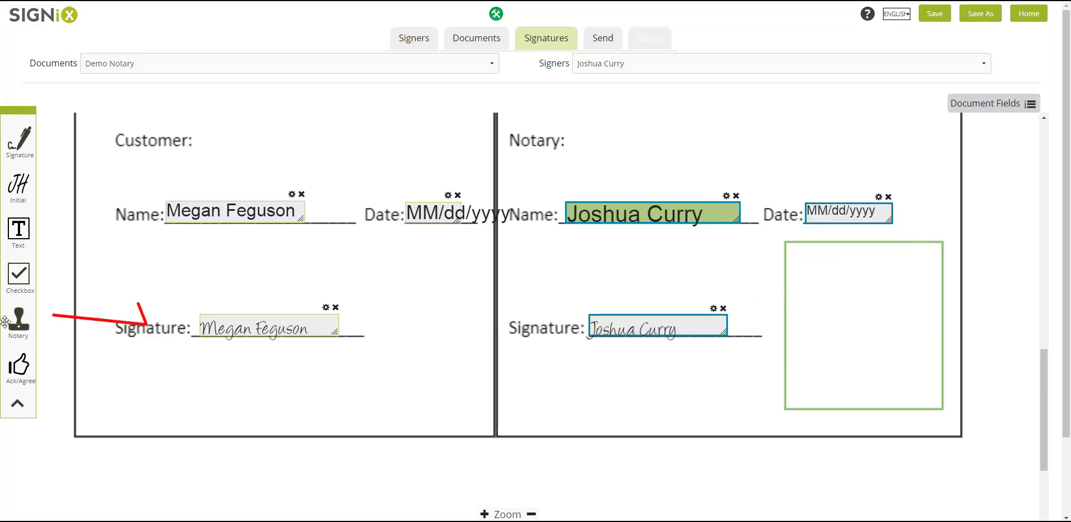
mouse_move(18, 319)
left_mouse_down()
mouse_move(620, 284)
mouse_move(837, 255)
left_mouse_up()
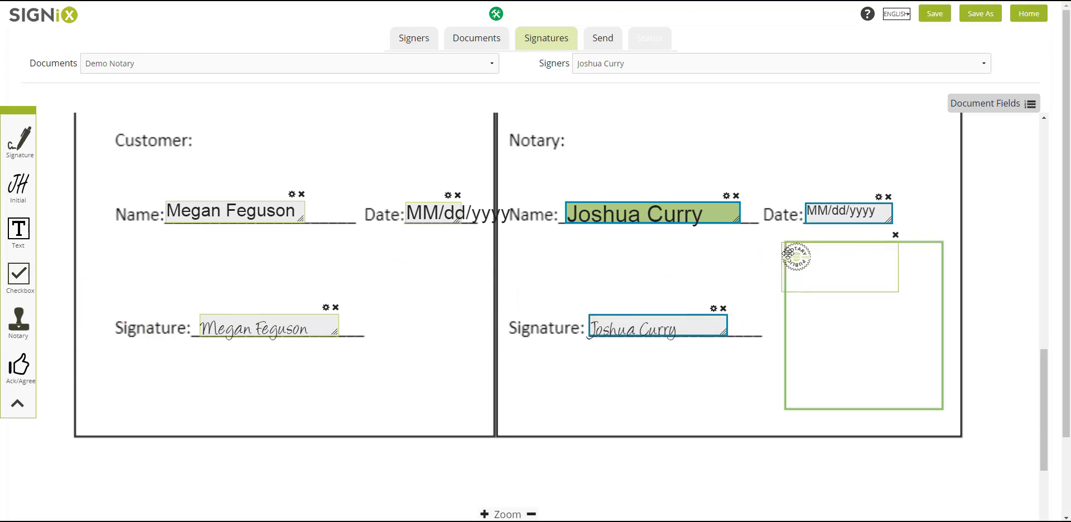
left_click_drag(893, 298, 929, 318)
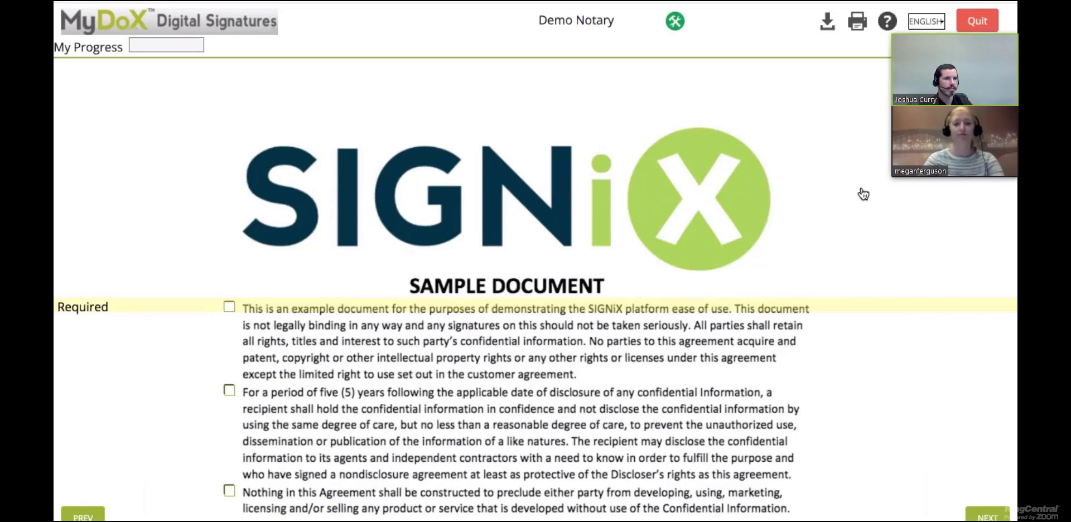
Acknowledge the three Required clauses, initial, sign the Customer line, and finish signing
left_click(229, 306)
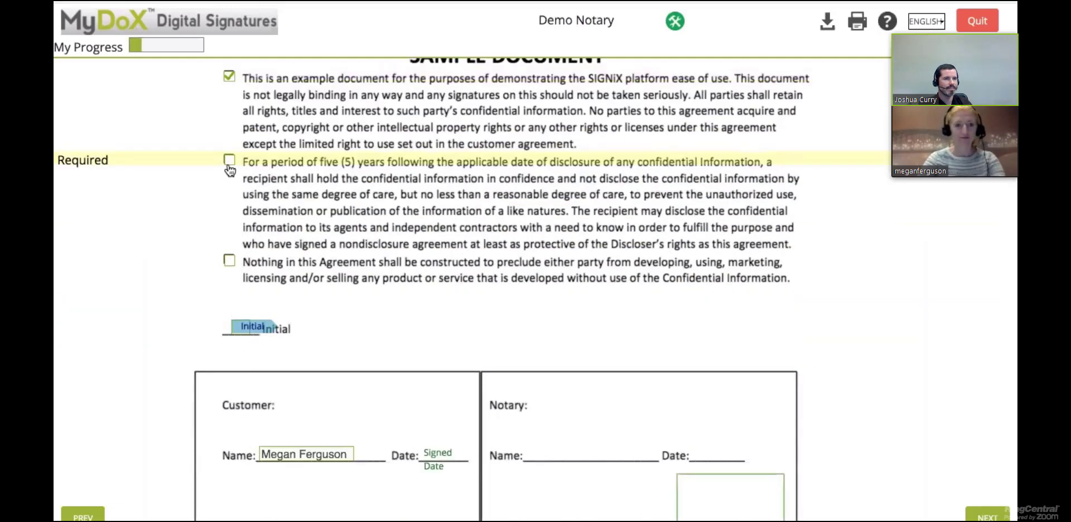
left_click(229, 166)
left_click(228, 167)
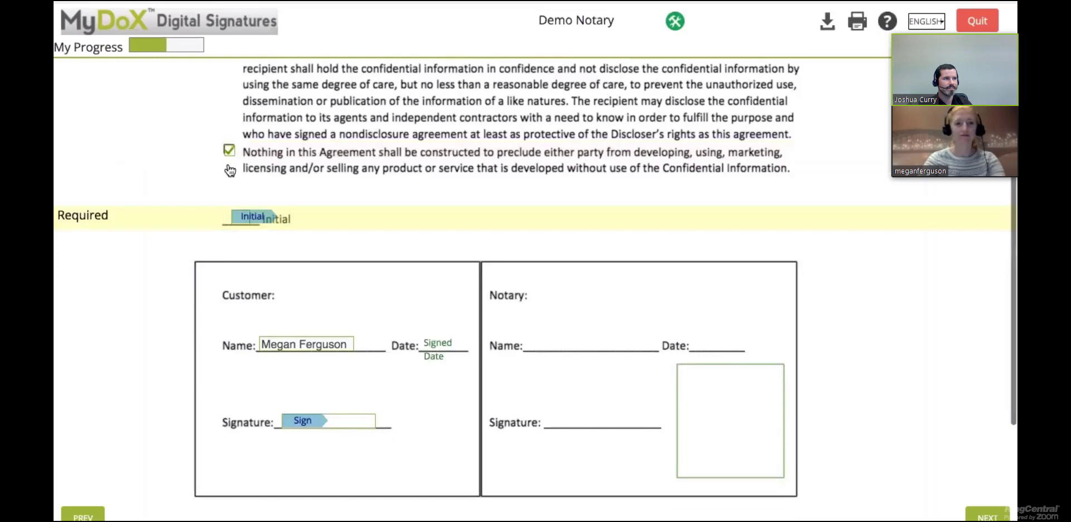
left_click(252, 162)
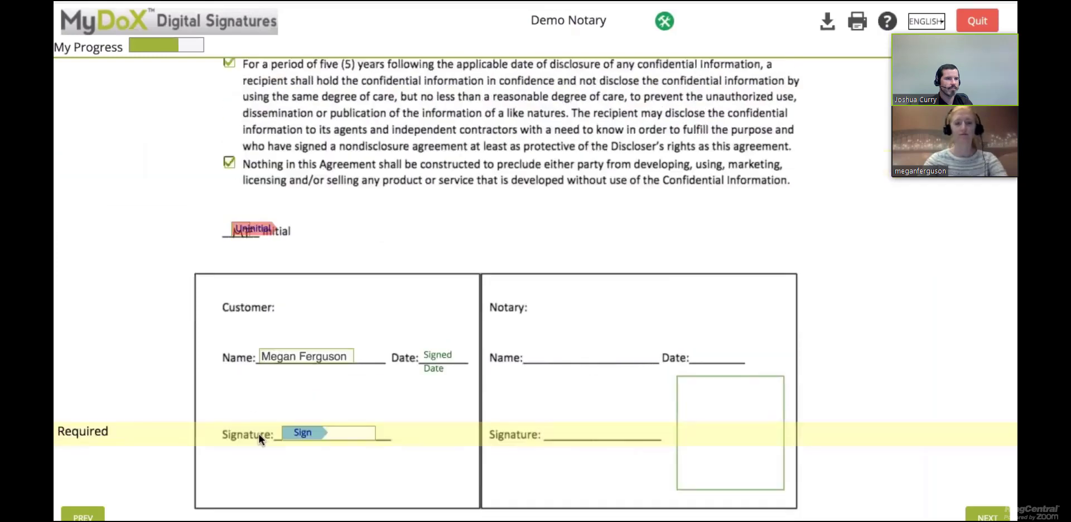
left_click(307, 435)
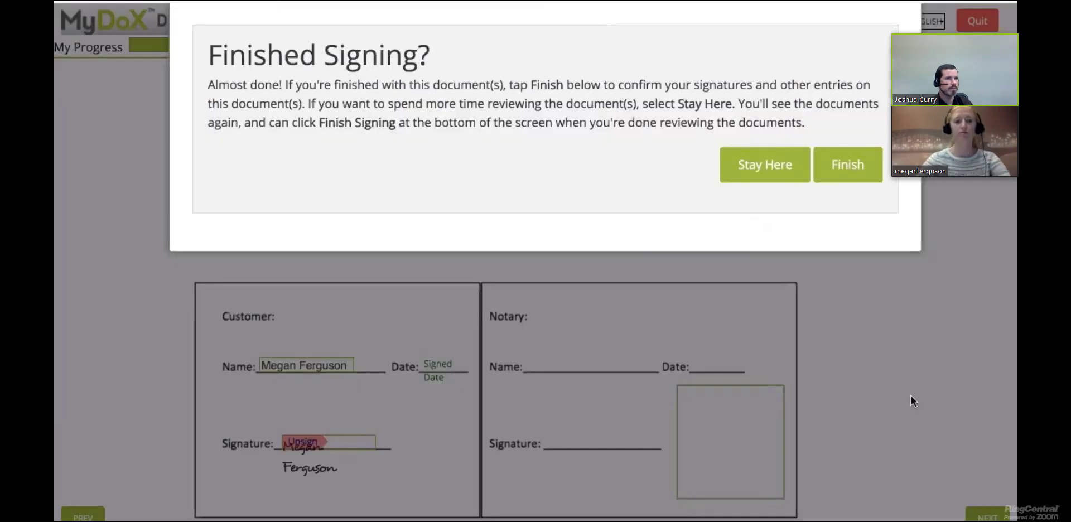
left_click(843, 177)
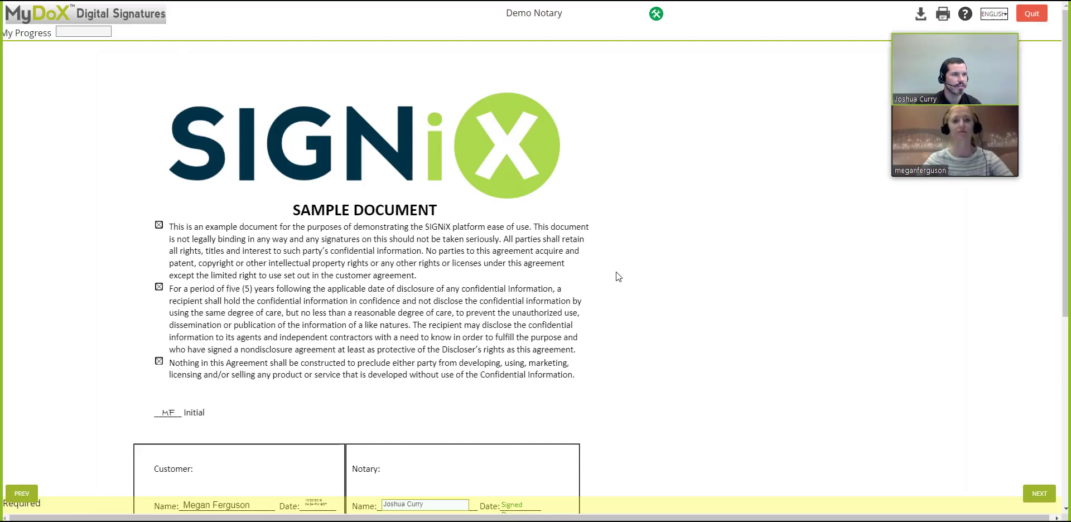
Sign the Notary signature line of Demo Notary
scroll(551, 300, "down", 1)
scroll(552, 300, "down", 2)
left_click(411, 337)
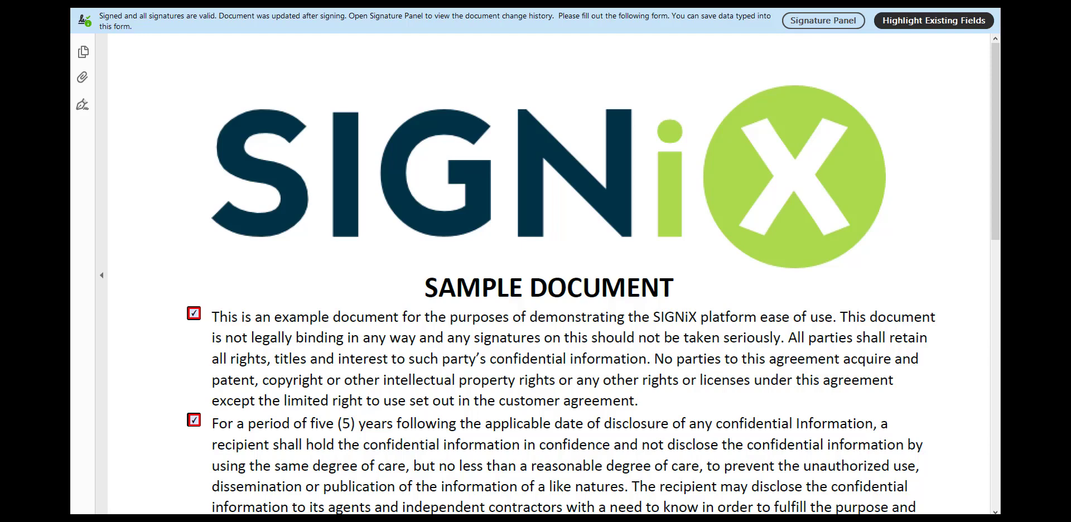
Validate the customer signature in Acrobat and view its Signature Properties
scroll(645, 288, "down", 1)
scroll(645, 287, "down", 3)
scroll(646, 287, "down", 3)
scroll(645, 287, "down", 2)
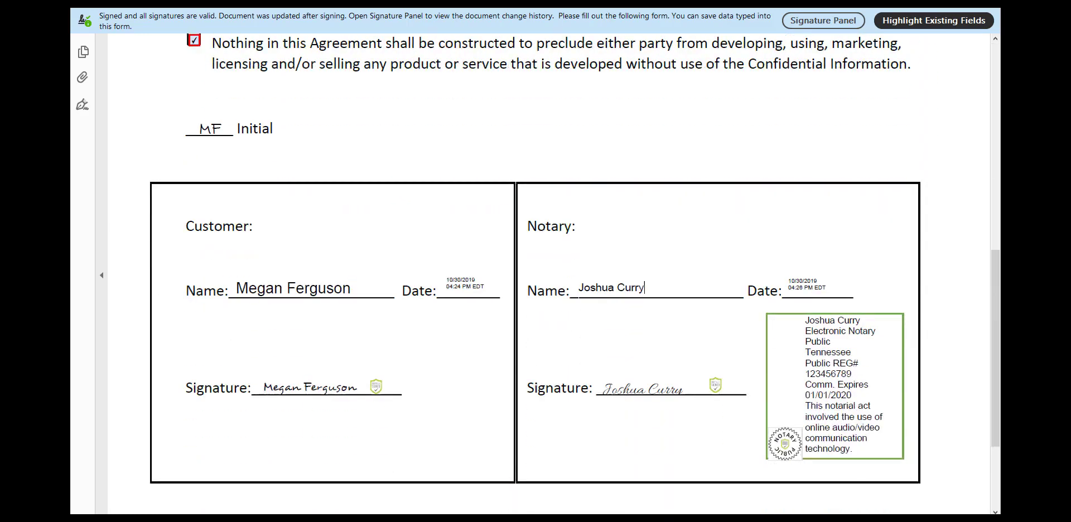
scroll(645, 287, "down", 2)
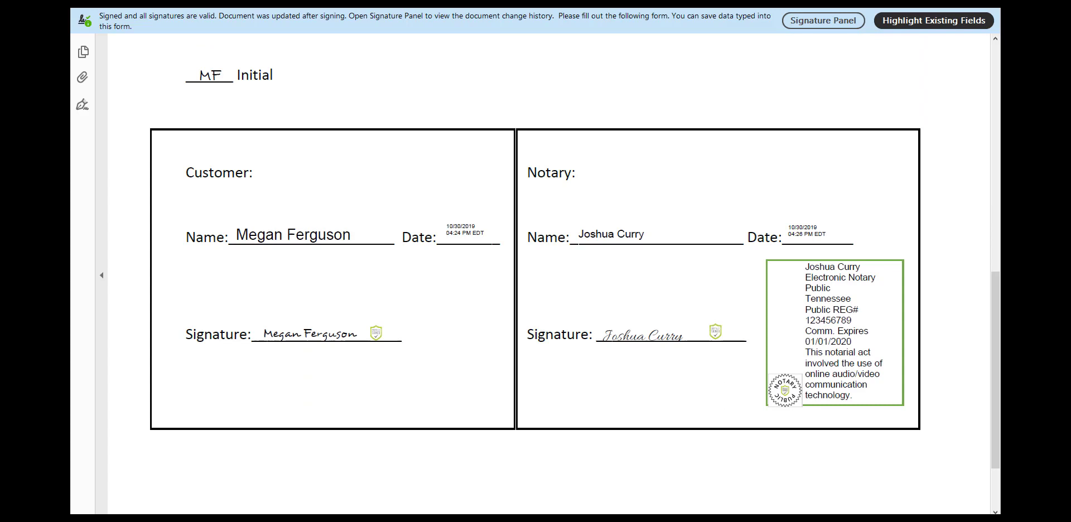
left_click(338, 337)
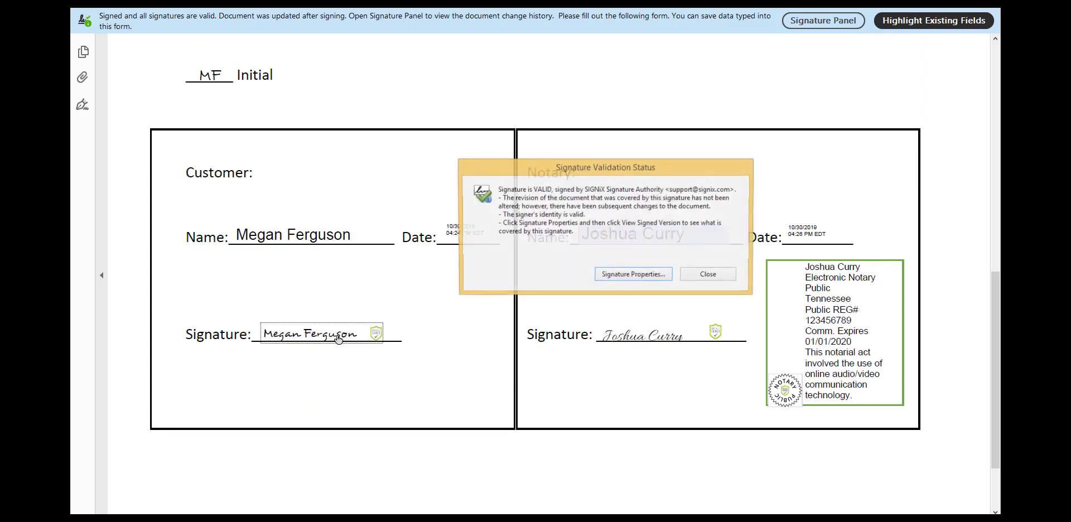
left_click(633, 274)
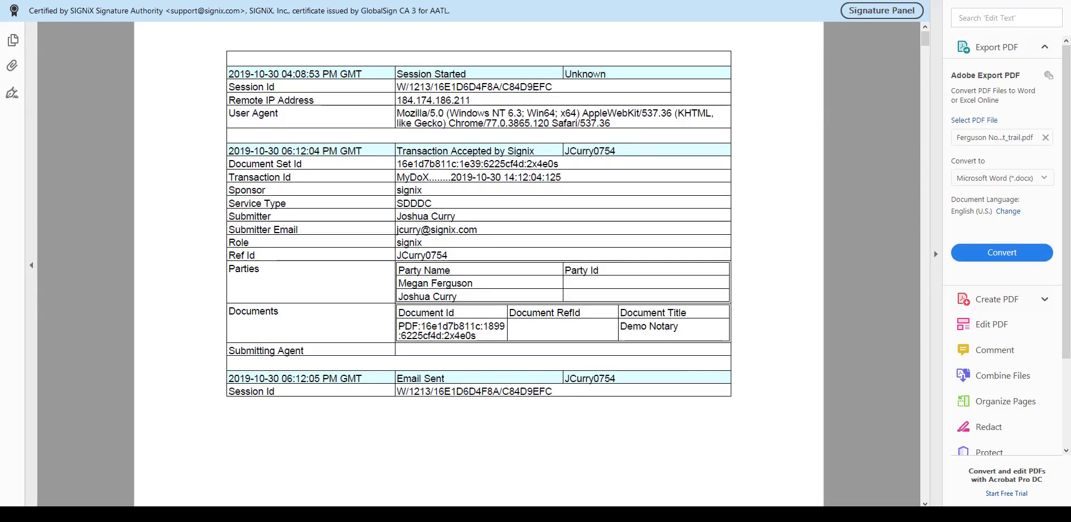
Scroll through the SIGNiX audit trail down to the signer's encoded certificate data
scroll(478, 265, "down", 10)
scroll(479, 265, "down", 5)
scroll(479, 266, "down", 5)
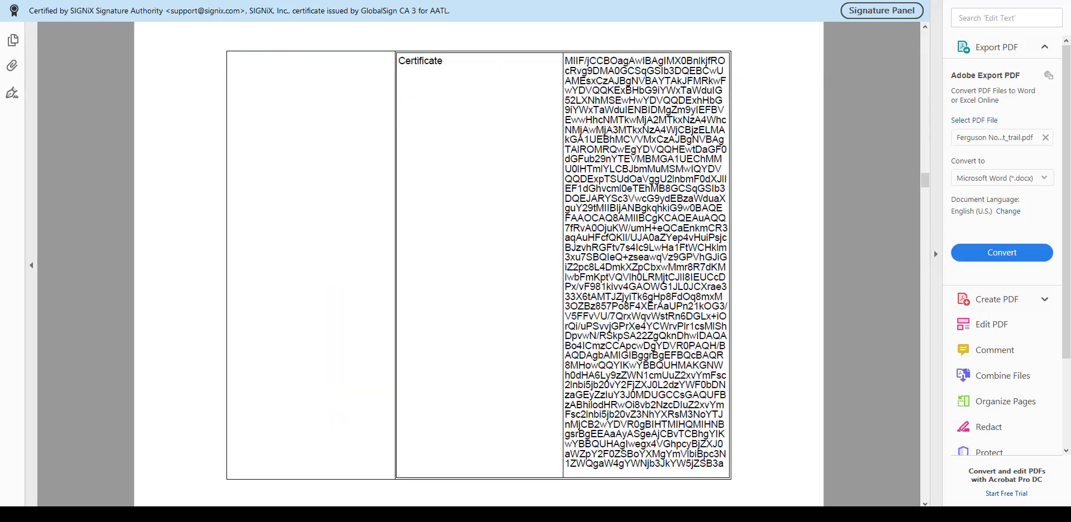